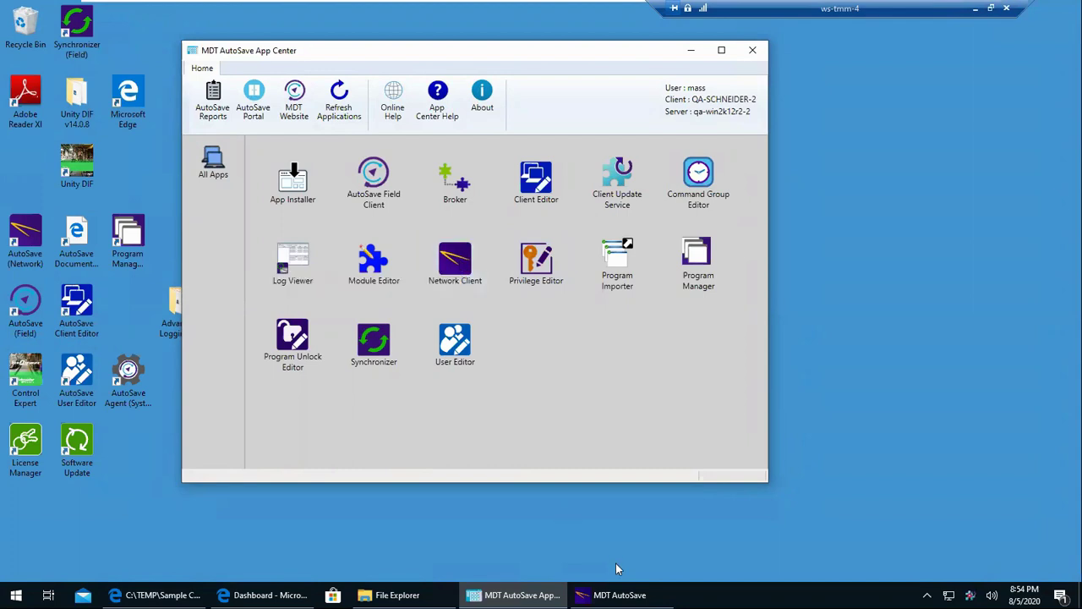
- Bring AutoSave forward and select ControlExpert14_M580 under Unity > unity_b to see revision 00046 history
{"action": "left_click", "coordinate": [623, 595]}
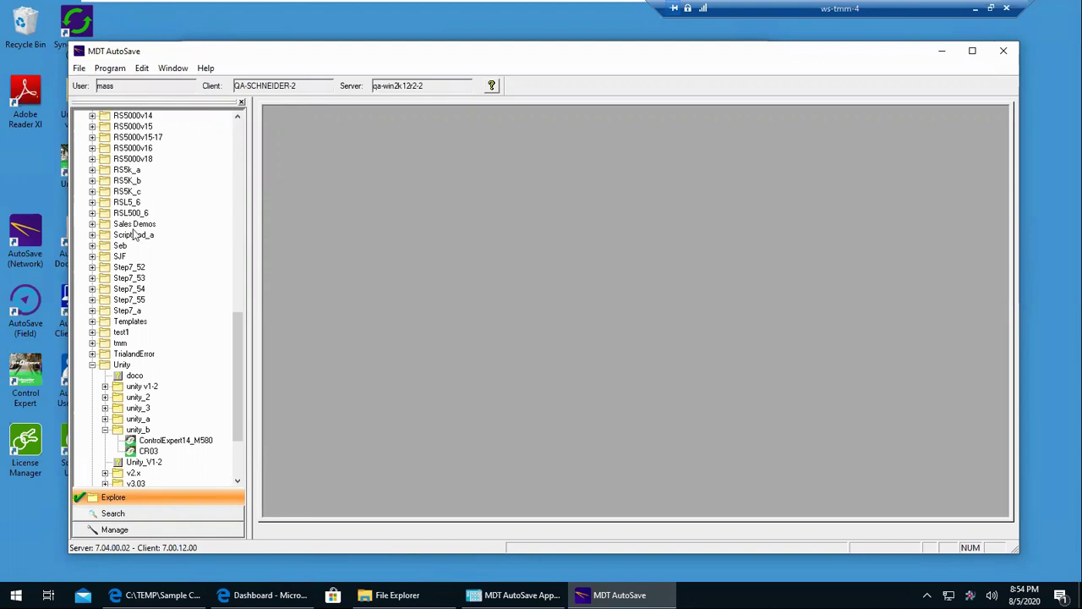
{"action": "left_click", "coordinate": [180, 442]}
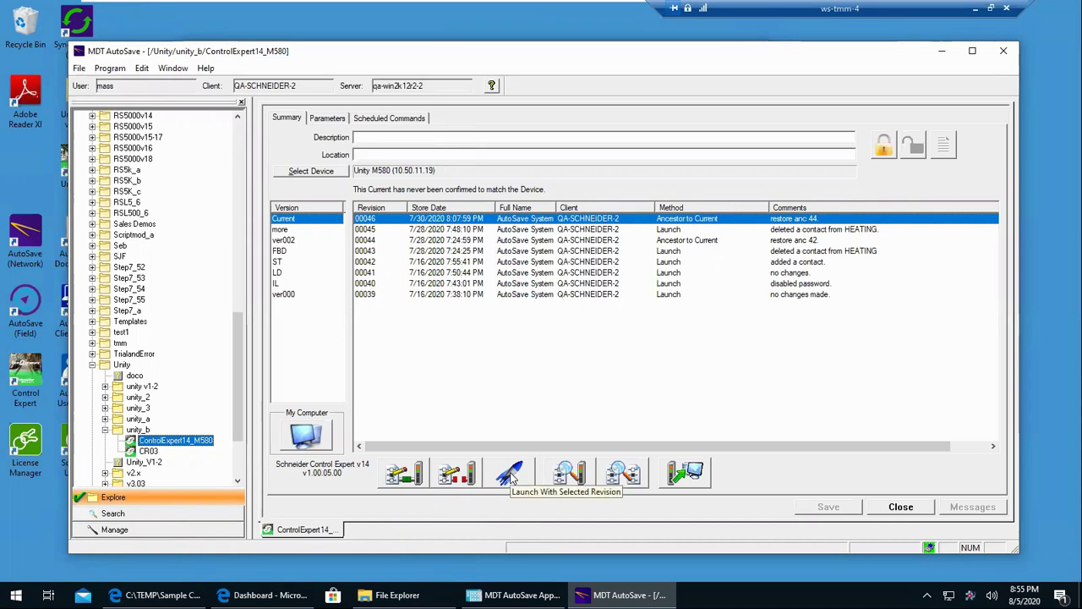
- Launch the Current ControlExpert14_M580 revision in Control Expert, opening the Heating ladder section
{"action": "left_click", "coordinate": [510, 473]}
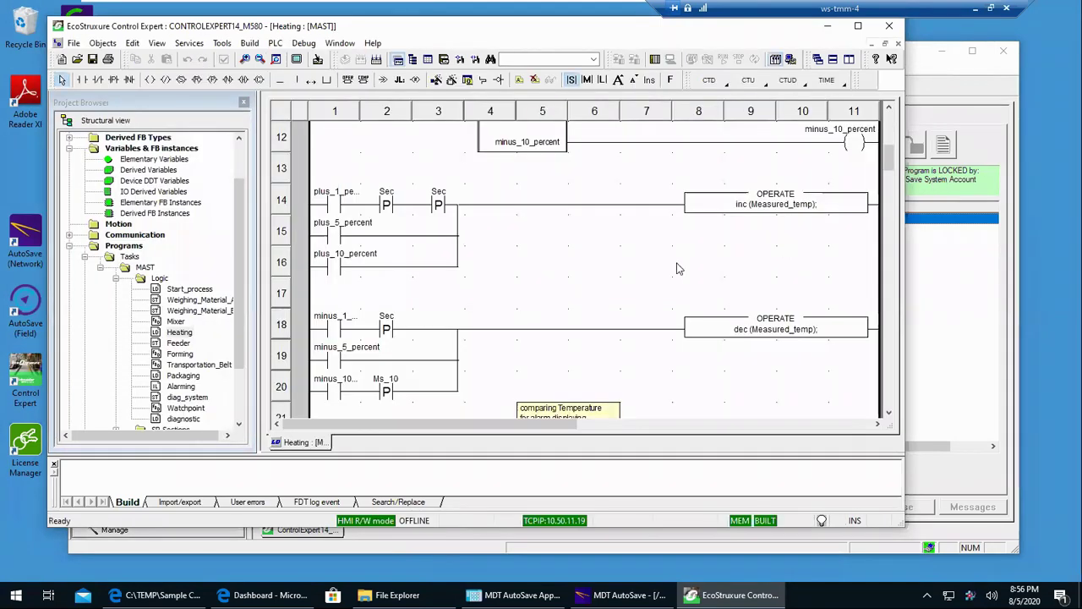
- Delete the second Sec contact in Heating rung 14 and fill the gap with a horizontal link
{"action": "left_click", "coordinate": [438, 207]}
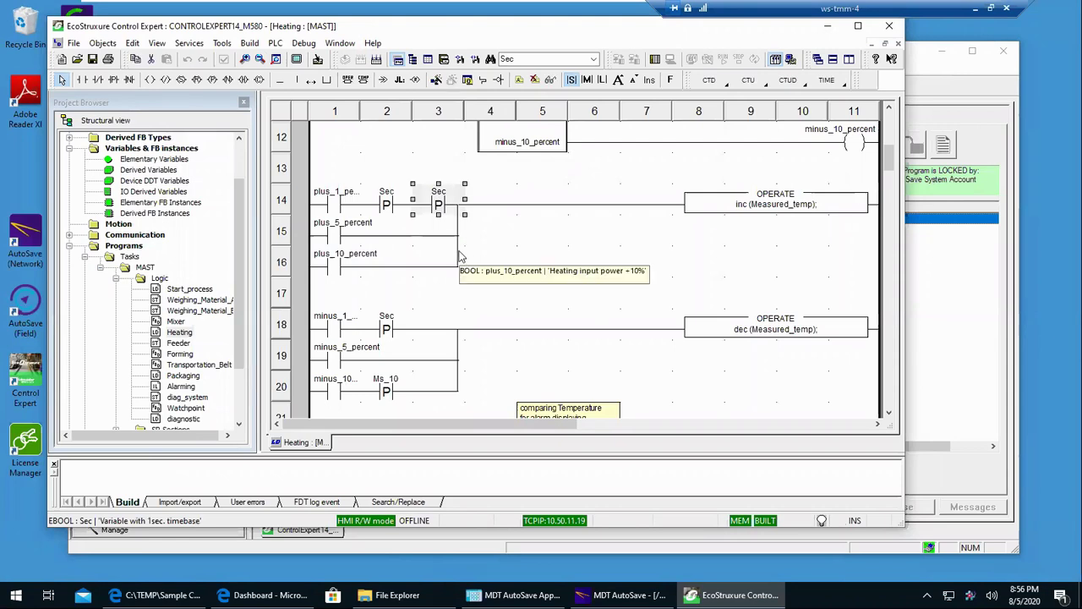
{"action": "key", "text": "Delete"}
{"action": "left_click", "coordinate": [475, 309]}
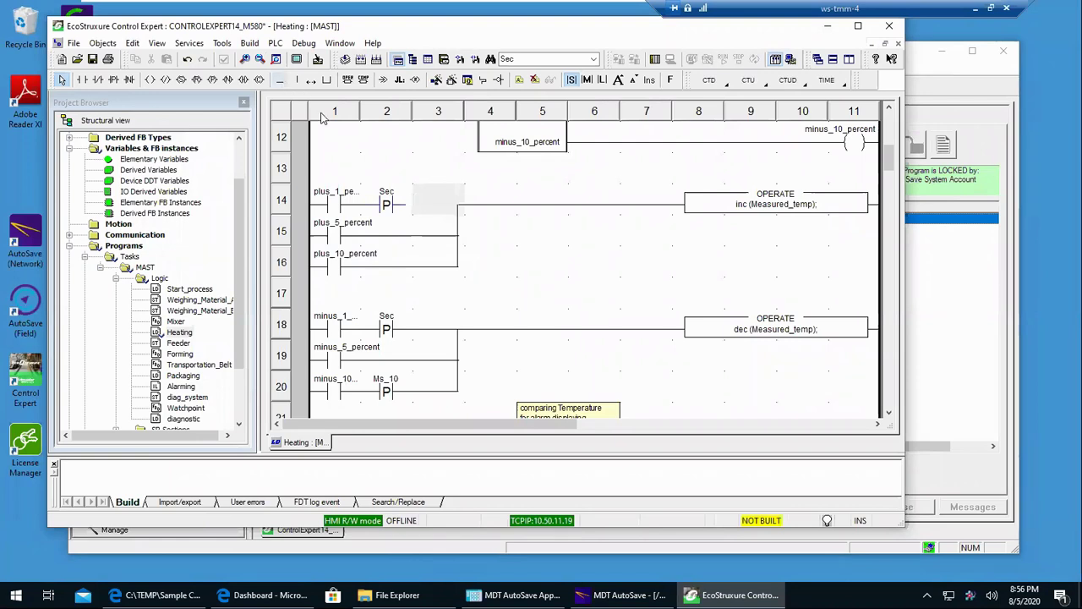
{"action": "key", "text": "F5"}
{"action": "left_click", "coordinate": [425, 204]}
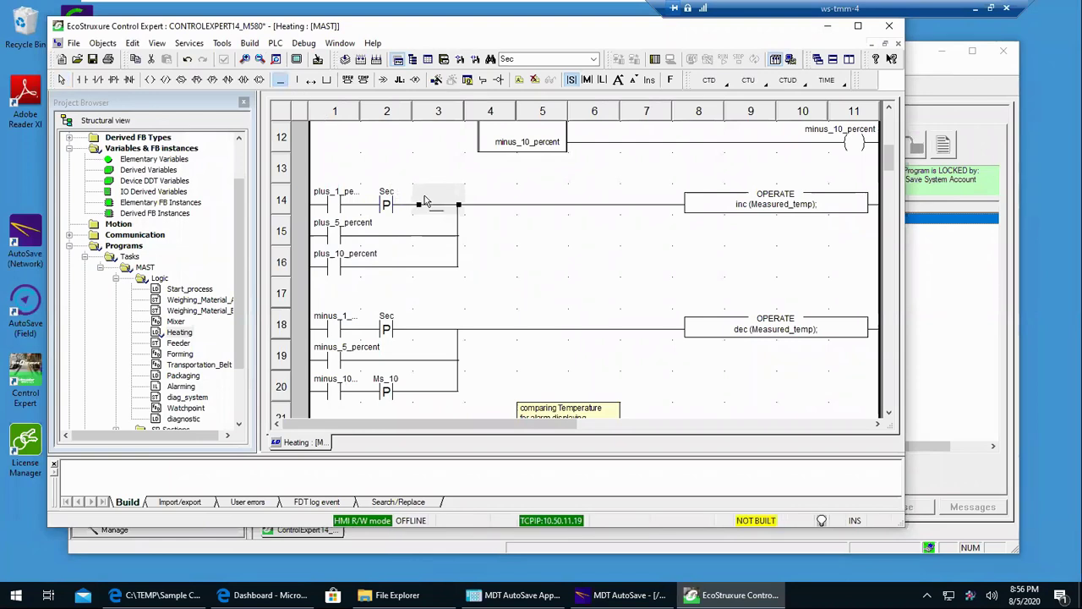
- Build only the changed Heating section with 0 errors and save the project
{"action": "left_click", "coordinate": [249, 43]}
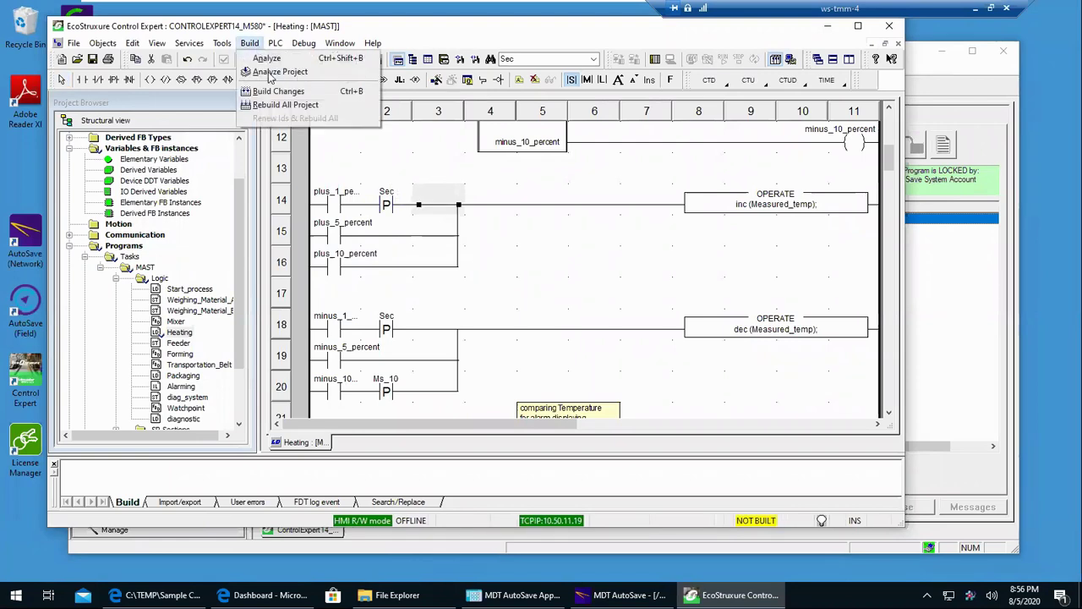
{"action": "left_click", "coordinate": [277, 92]}
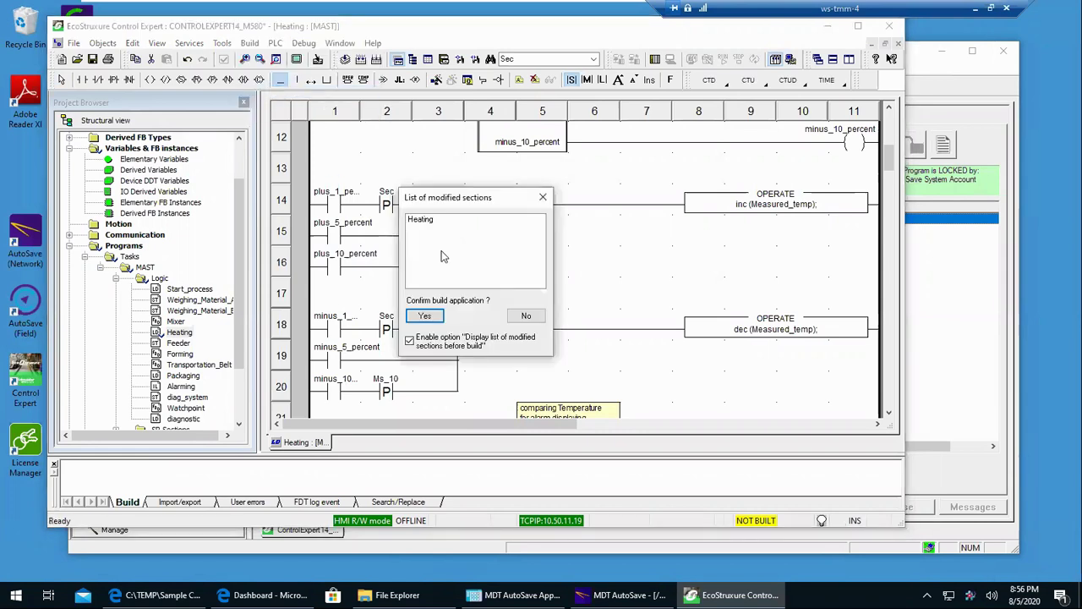
{"action": "left_click", "coordinate": [427, 317]}
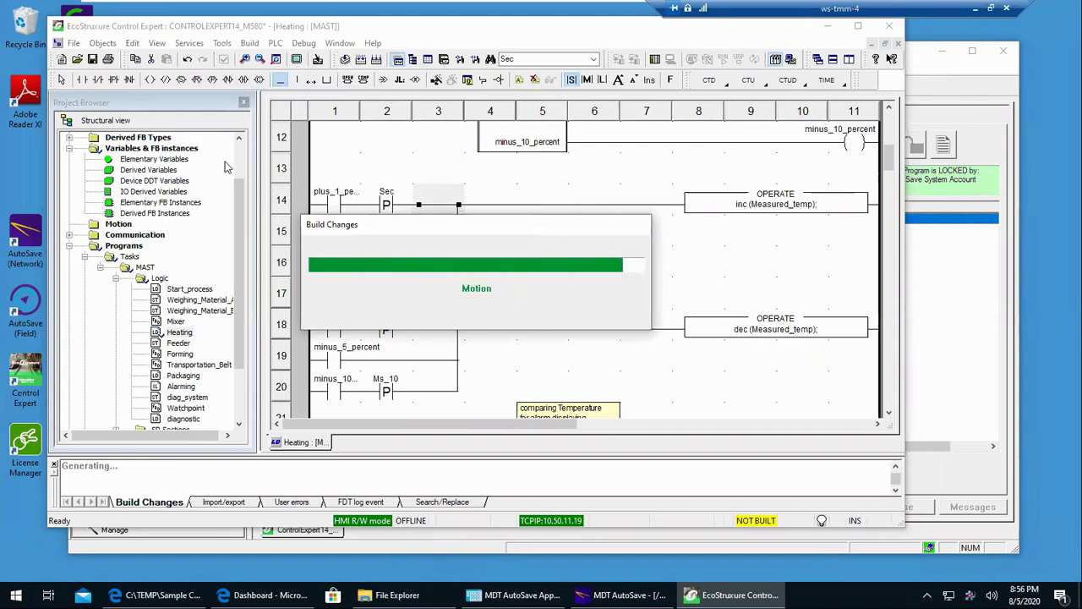
{"action": "left_click", "coordinate": [92, 60]}
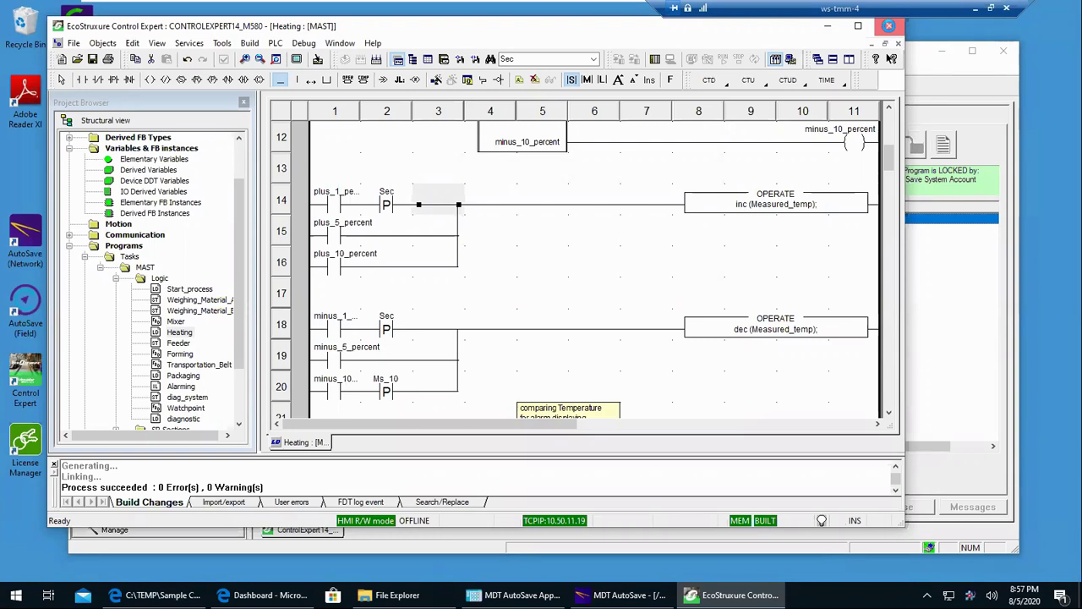
- Close the project and Control Expert, then start the revision comment 'deleted a contact in H'
{"action": "left_click", "coordinate": [889, 26]}
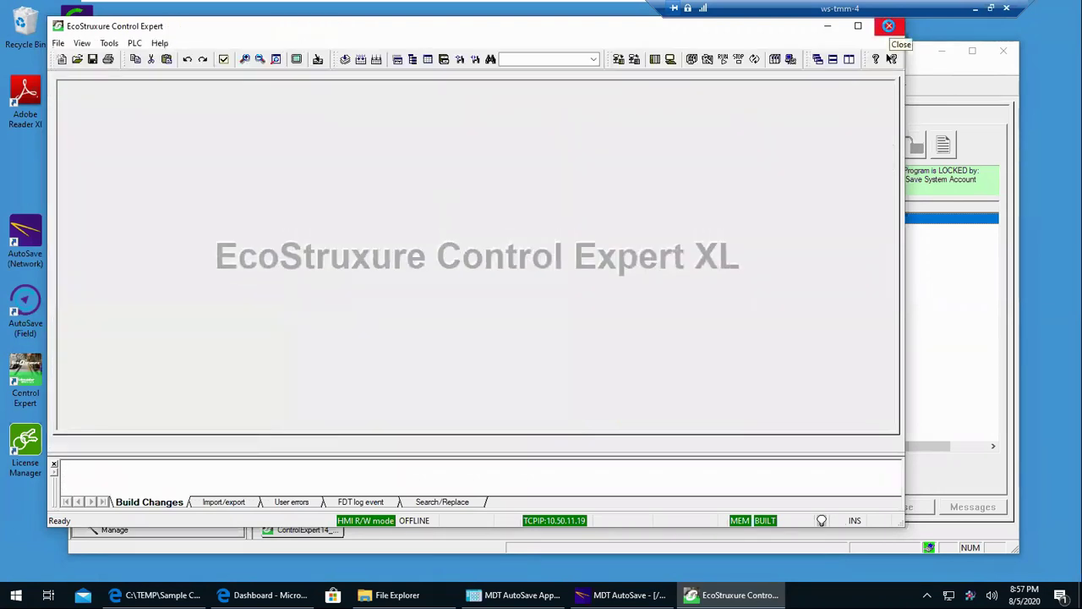
{"action": "left_click", "coordinate": [888, 25]}
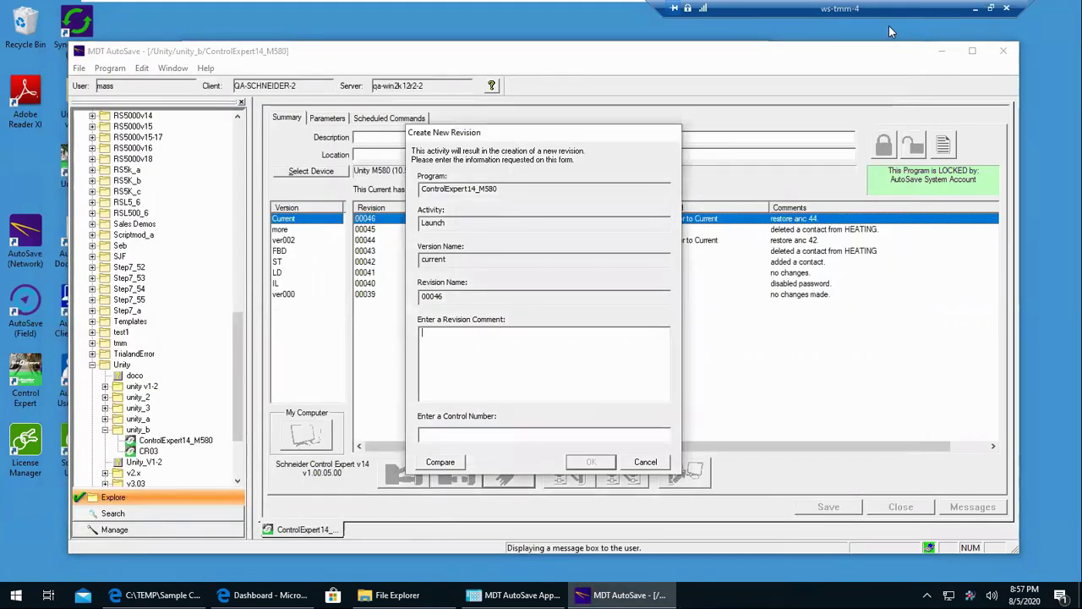
{"action": "type", "text": "deleted"}
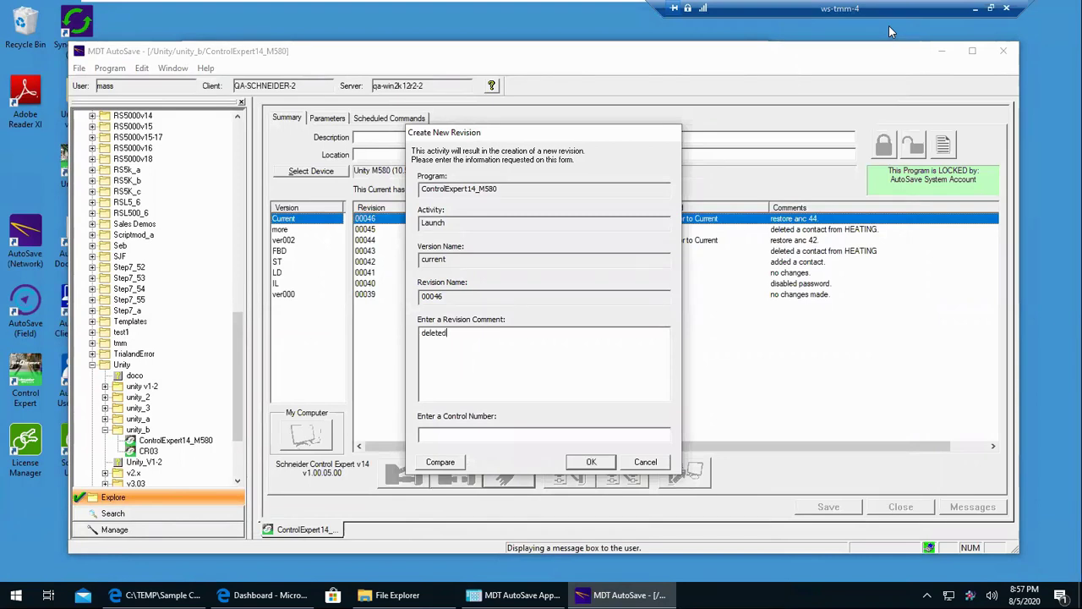
{"action": "type", "text": " a cont"}
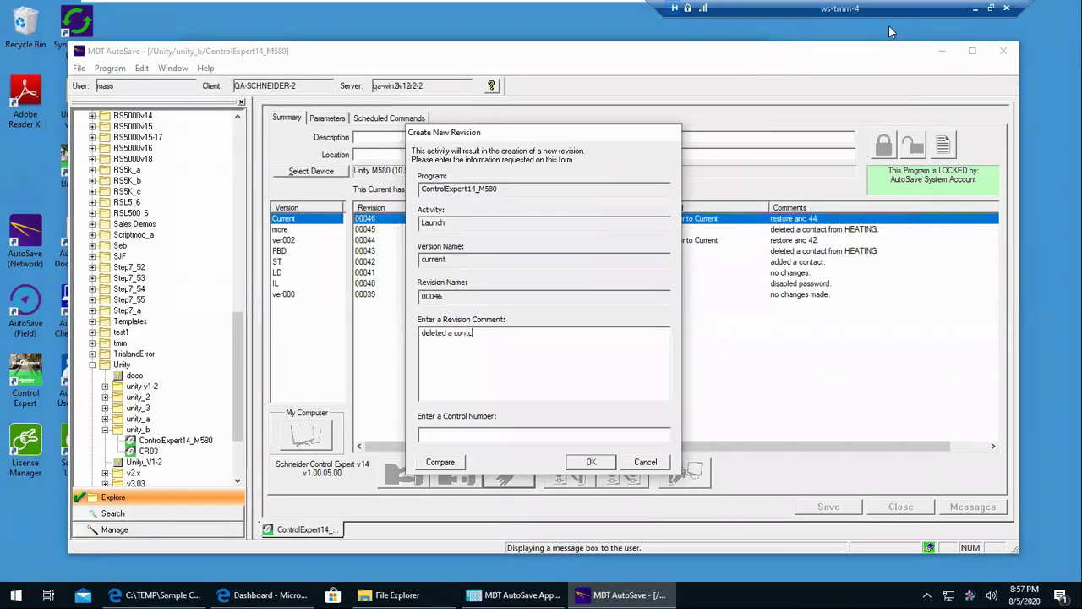
{"action": "type", "text": "act in HEATING."}
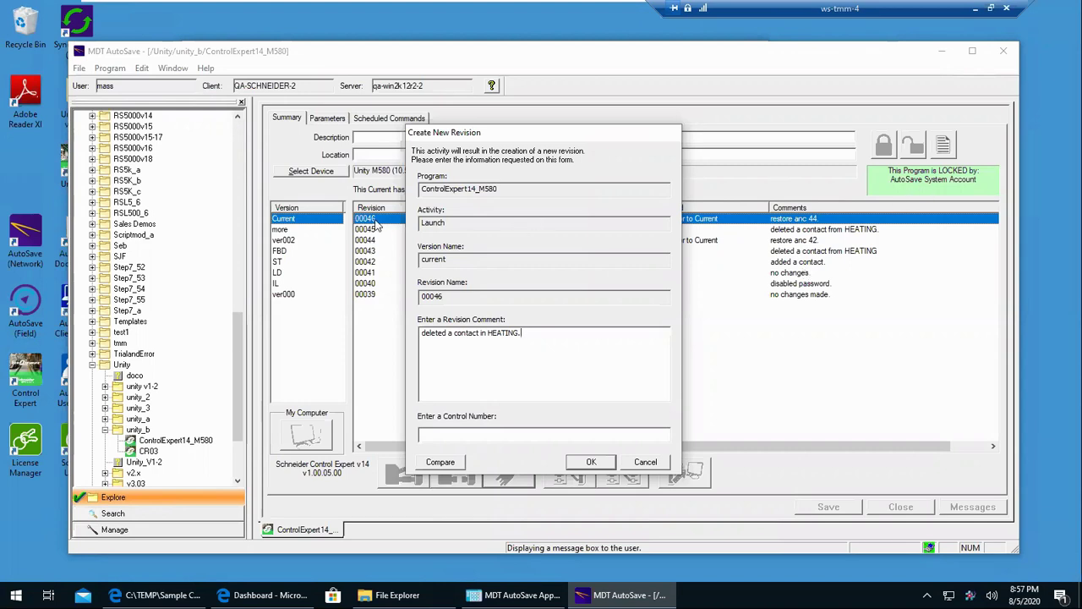
- Create revision 00047 with the HEATING comment and bring up its context menu
{"action": "left_click", "coordinate": [592, 462]}
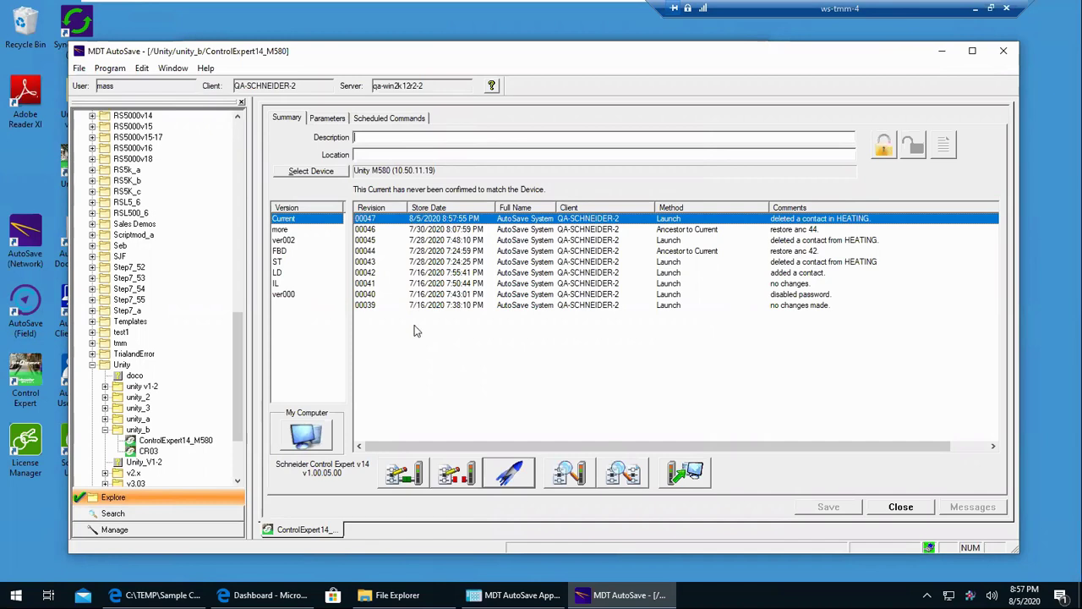
{"action": "right_click", "coordinate": [413, 224]}
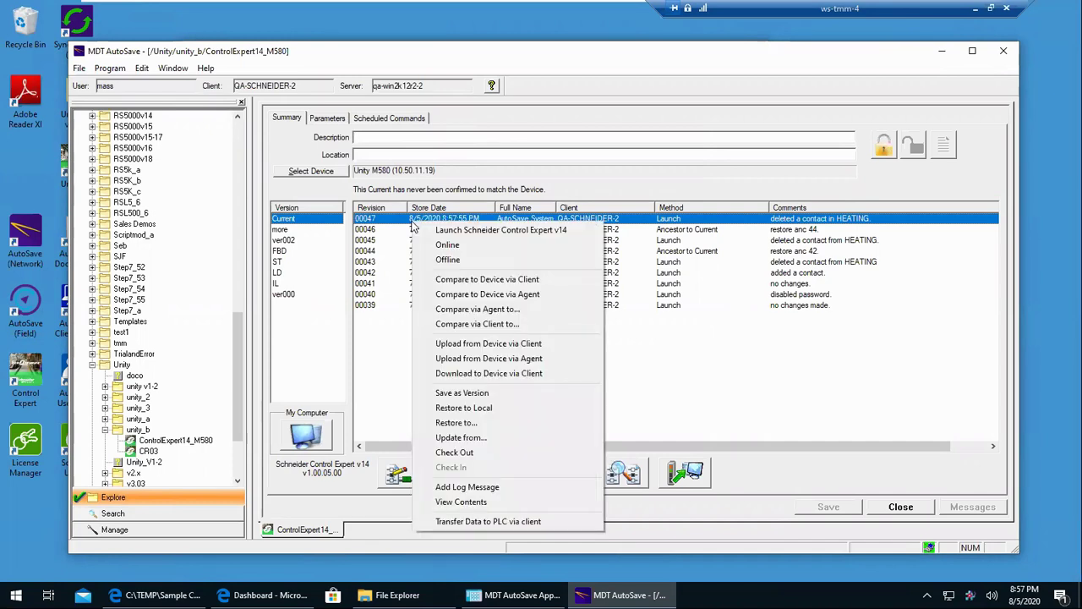
- Compare revision 00047 via agent against revision 00046, showing 3 Heating changes in Unity DIF
{"action": "left_click", "coordinate": [490, 311]}
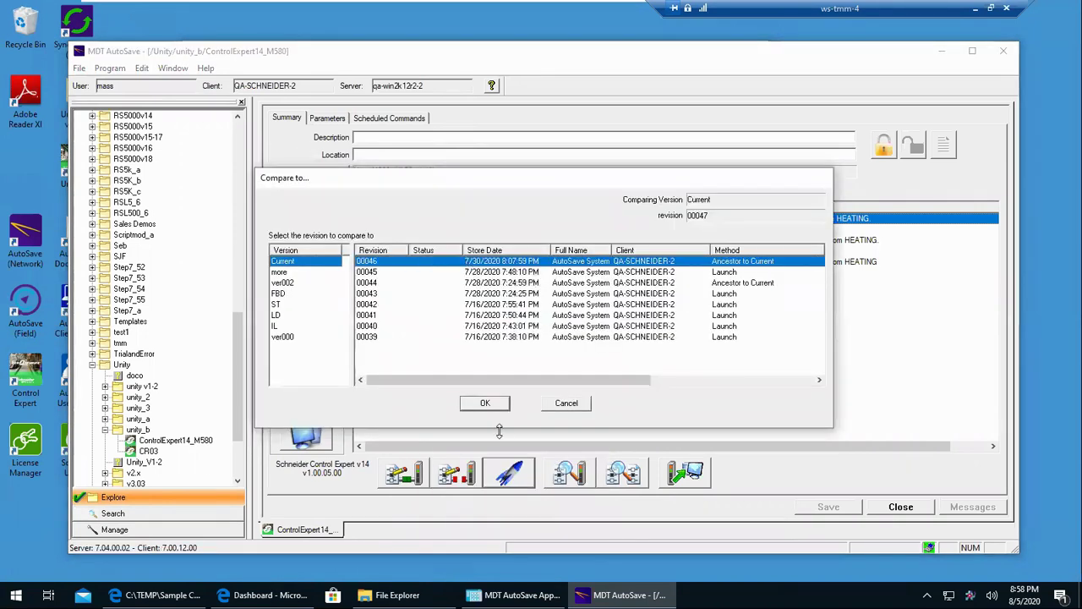
{"action": "left_click", "coordinate": [486, 405]}
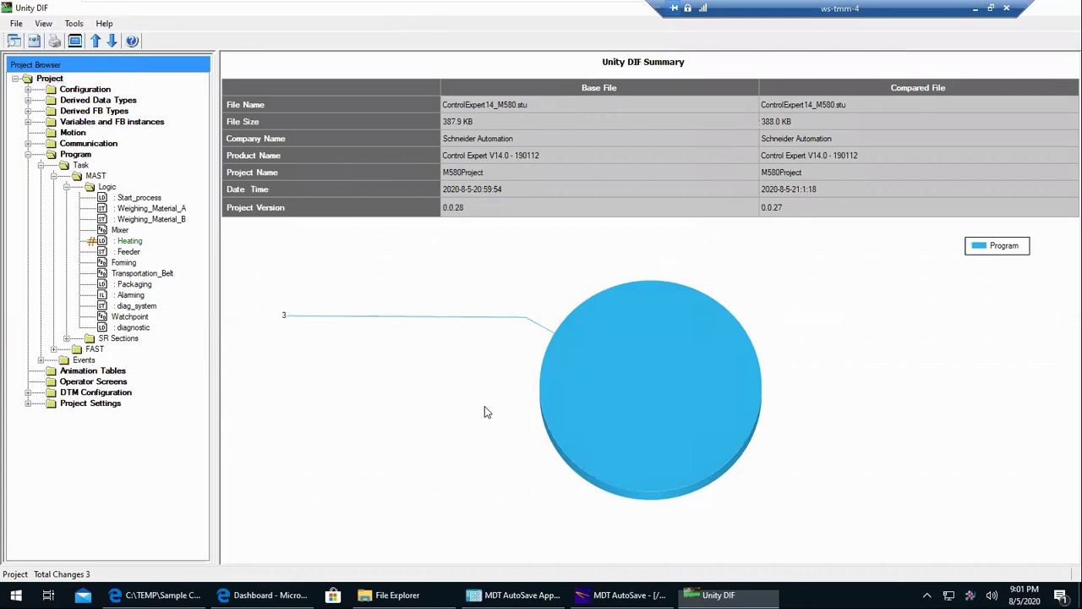
- Close the Unity DIF summary with Alt+F4 to reveal the 6-page comparison report PDF
{"action": "key", "text": "alt+F4"}
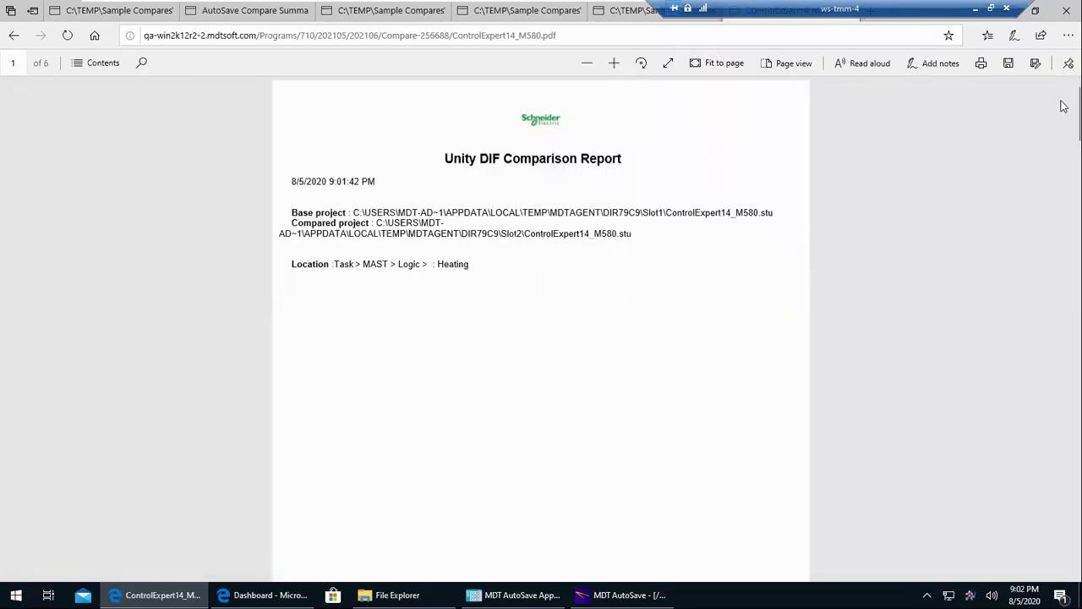
- Scroll the ControlExpert14_M580 compare report PDF to page 4, showing the Heating ladder logic
{"action": "left_click_drag", "start_coordinate": [1072, 107], "coordinate": [1064, 361]}
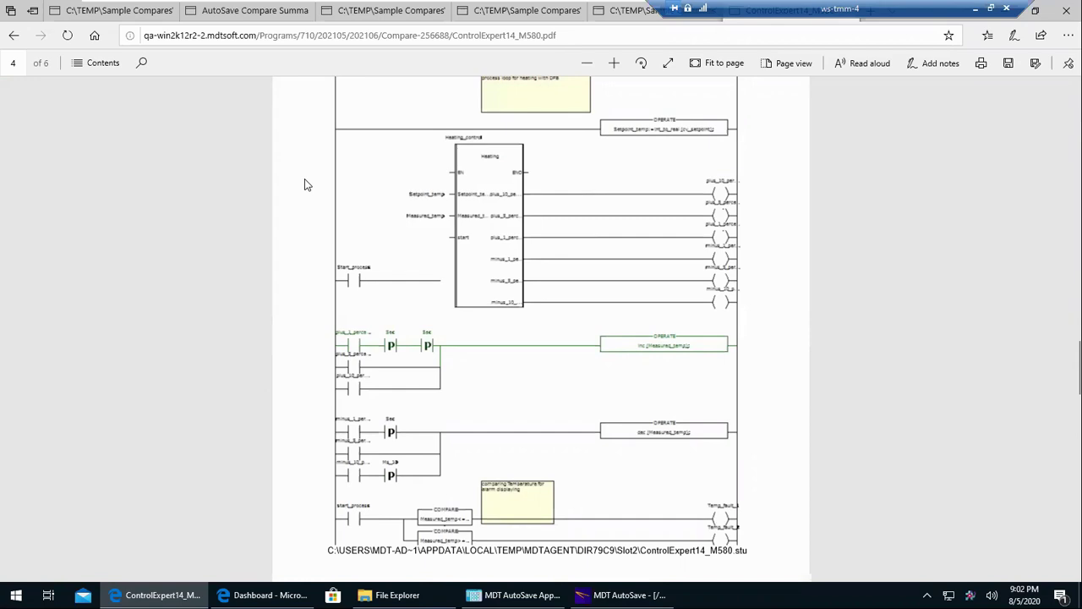
- Check the Step 7 DB1 differences, then return to the PHX1_SW_GOOD Project Difference Summary
{"action": "left_click", "coordinate": [108, 12]}
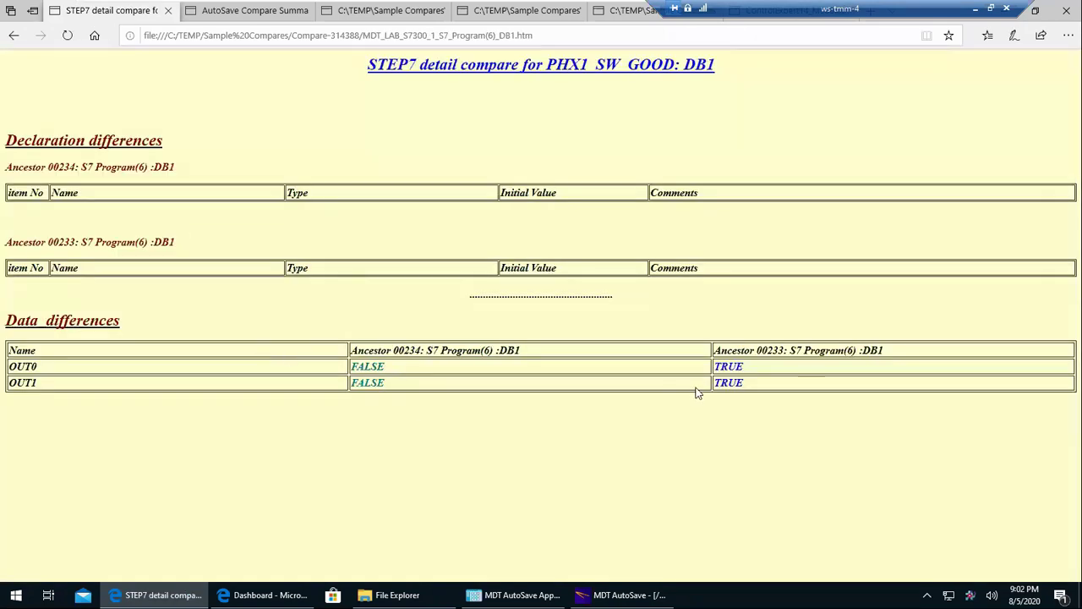
{"action": "left_click", "coordinate": [10, 40]}
{"action": "left_click", "coordinate": [227, 12]}
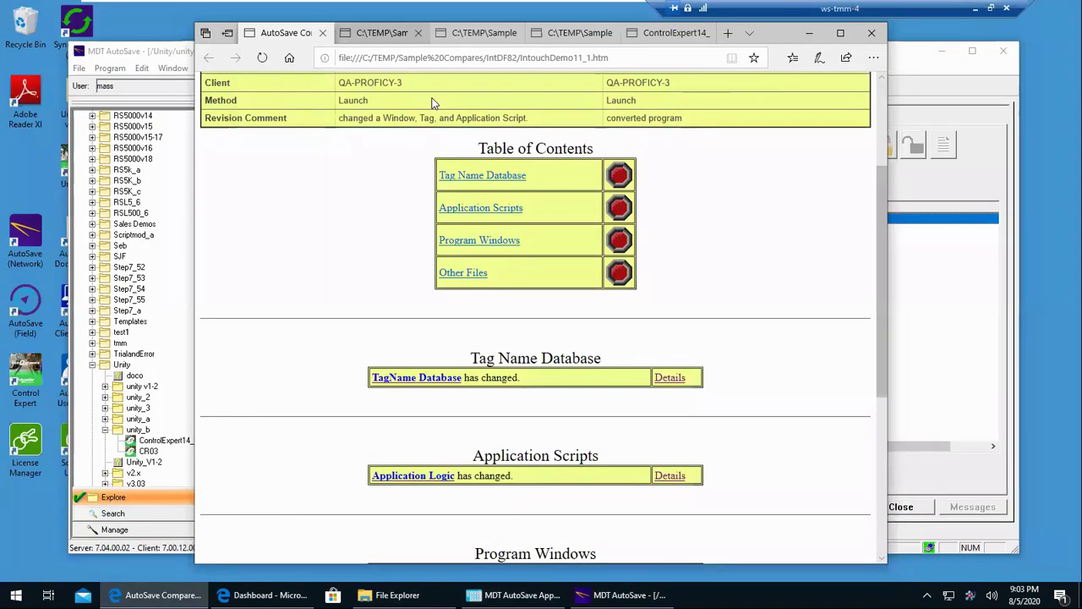
- Review the Memory Real tag comparison, scrolling right and moving the report window down
{"action": "left_click", "coordinate": [381, 32]}
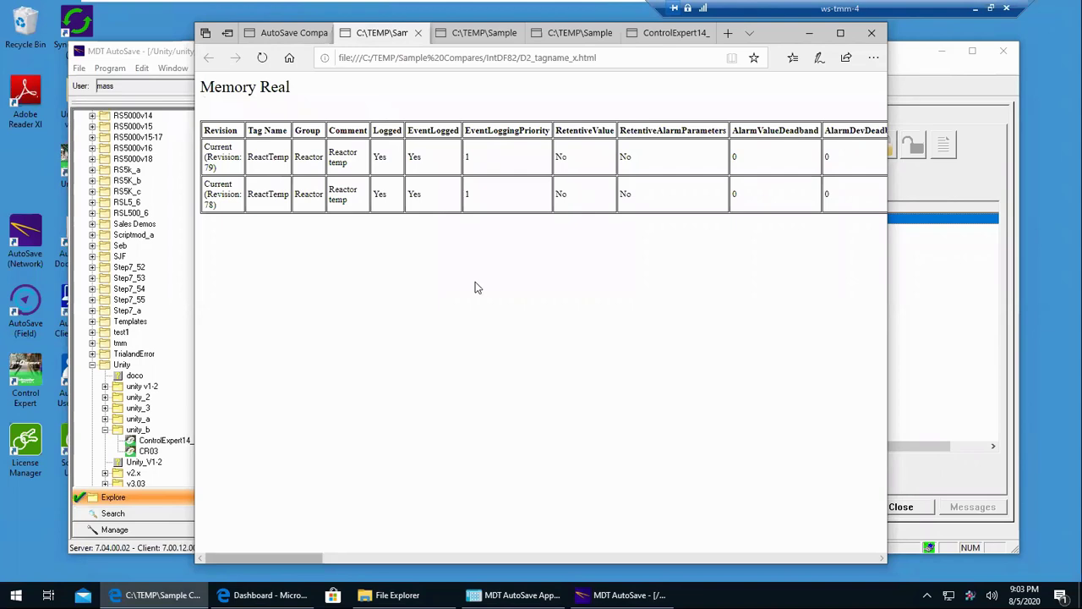
{"action": "left_click_drag", "start_coordinate": [271, 557], "coordinate": [356, 563]}
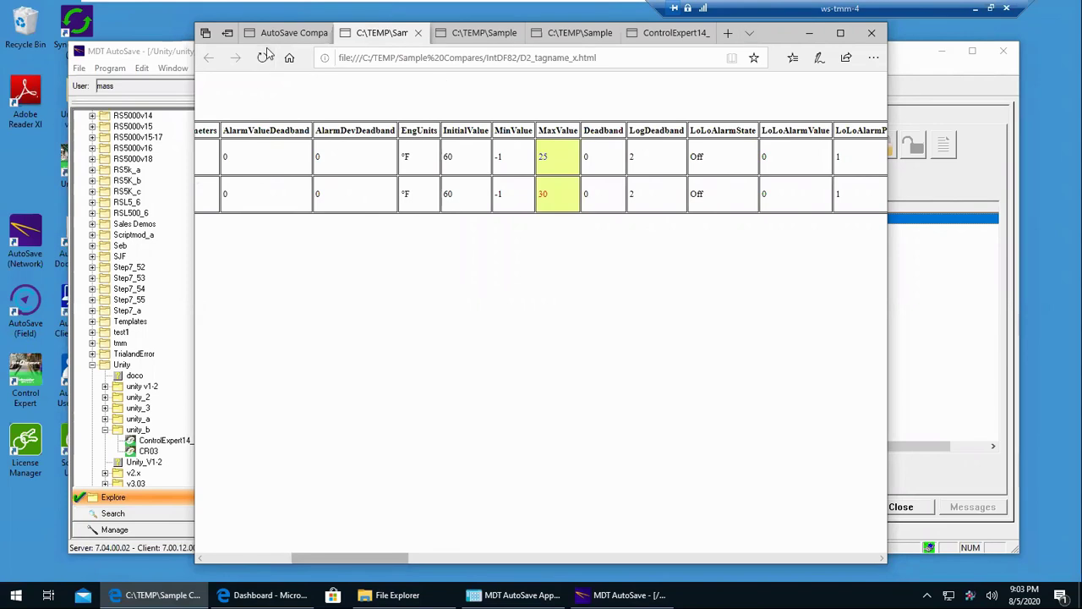
{"action": "left_click_drag", "start_coordinate": [523, 26], "coordinate": [521, 66]}
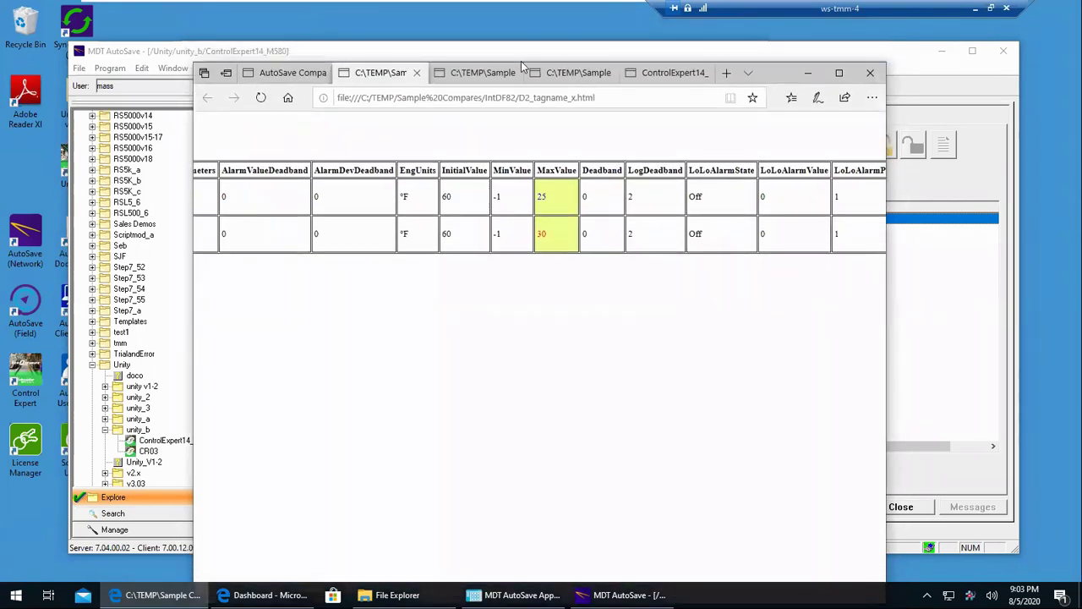
- View the Application Logic comparison, then Conveyor revisions 79 vs 78 maximized full-screen
{"action": "left_click", "coordinate": [480, 74]}
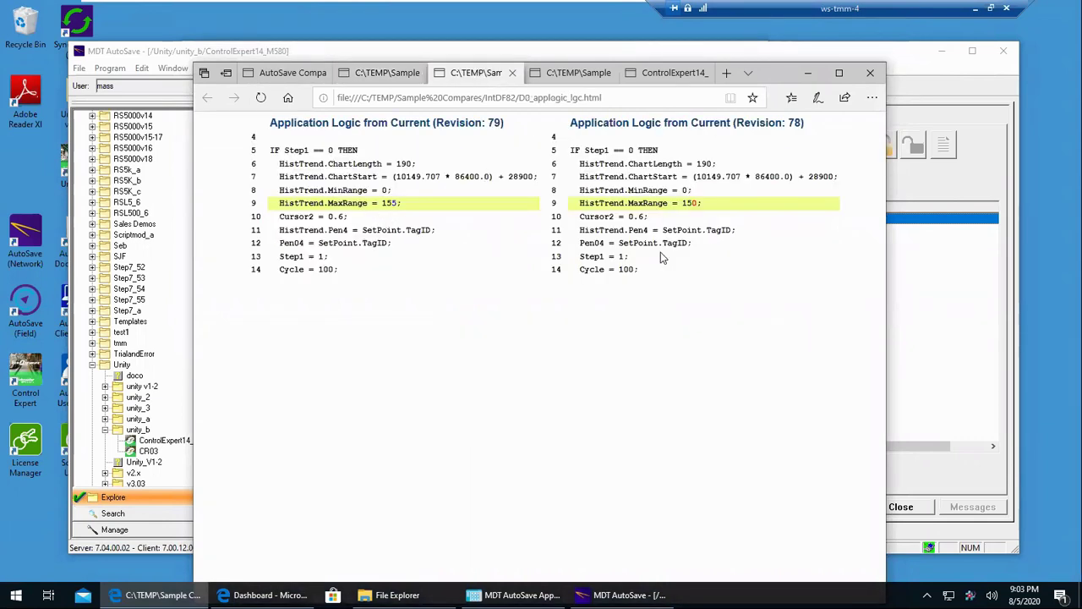
{"action": "left_click", "coordinate": [566, 74]}
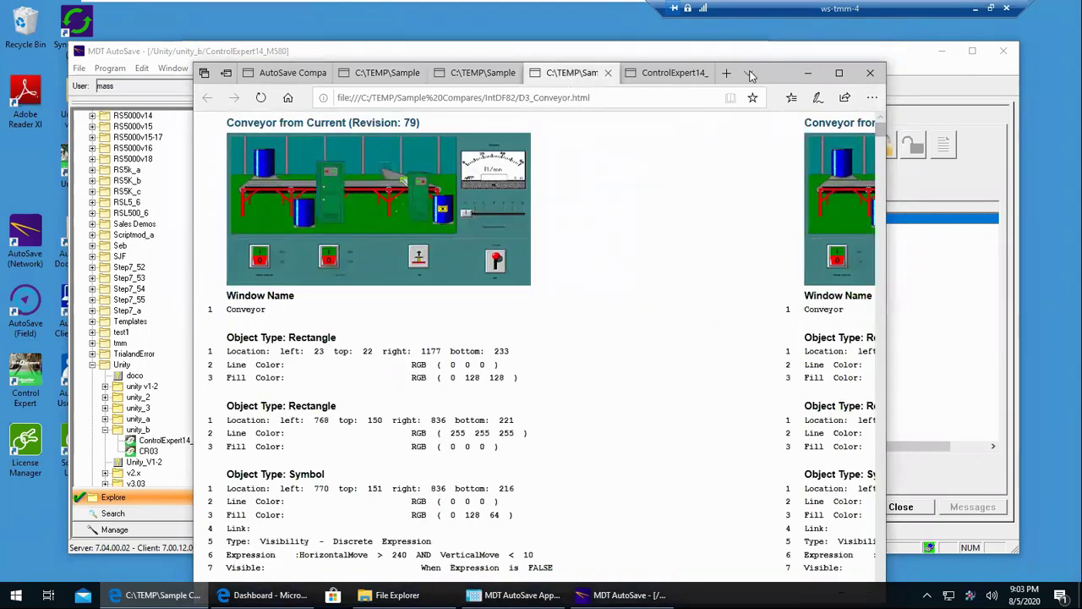
{"action": "left_click", "coordinate": [839, 74]}
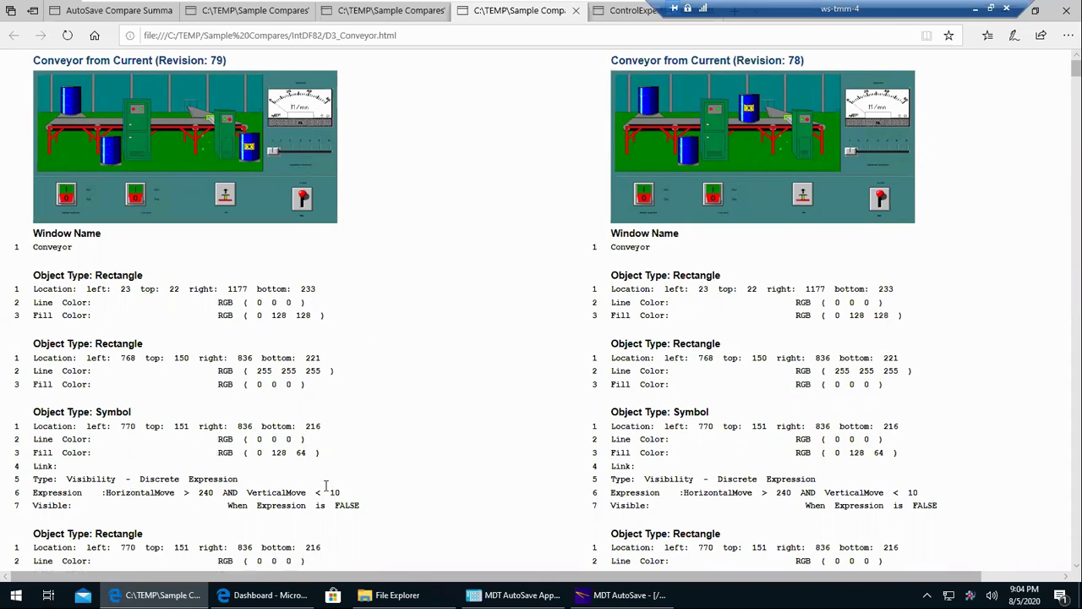
- Show the portal Dashboard and inspect the Different slice: 48 of 144 server programs
{"action": "left_click", "coordinate": [262, 594]}
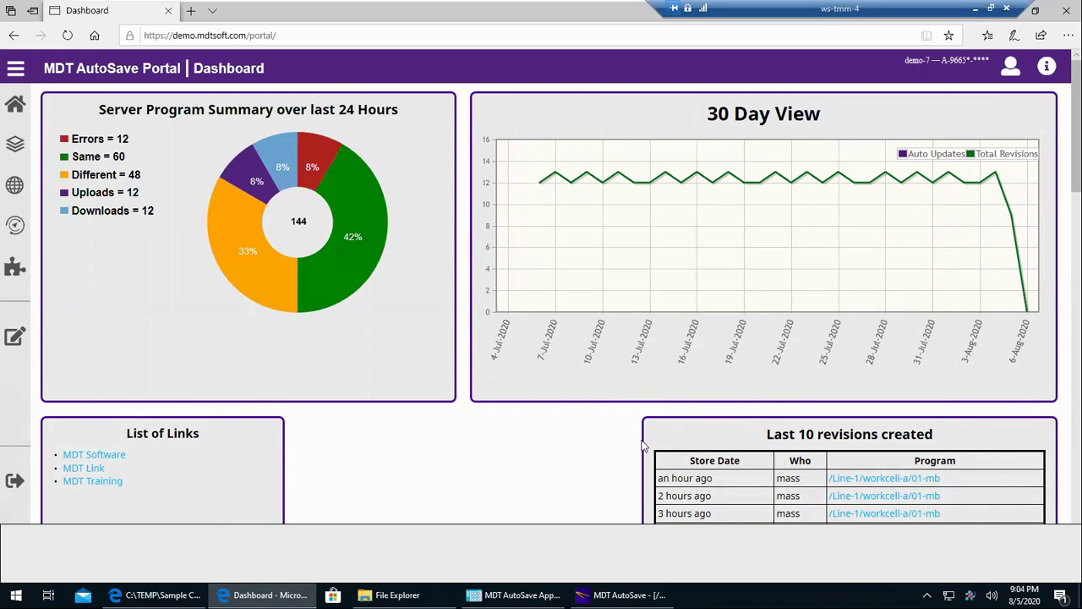
{"action": "mouse_move", "coordinate": [226, 218]}
{"action": "mouse_move", "coordinate": [247, 247]}
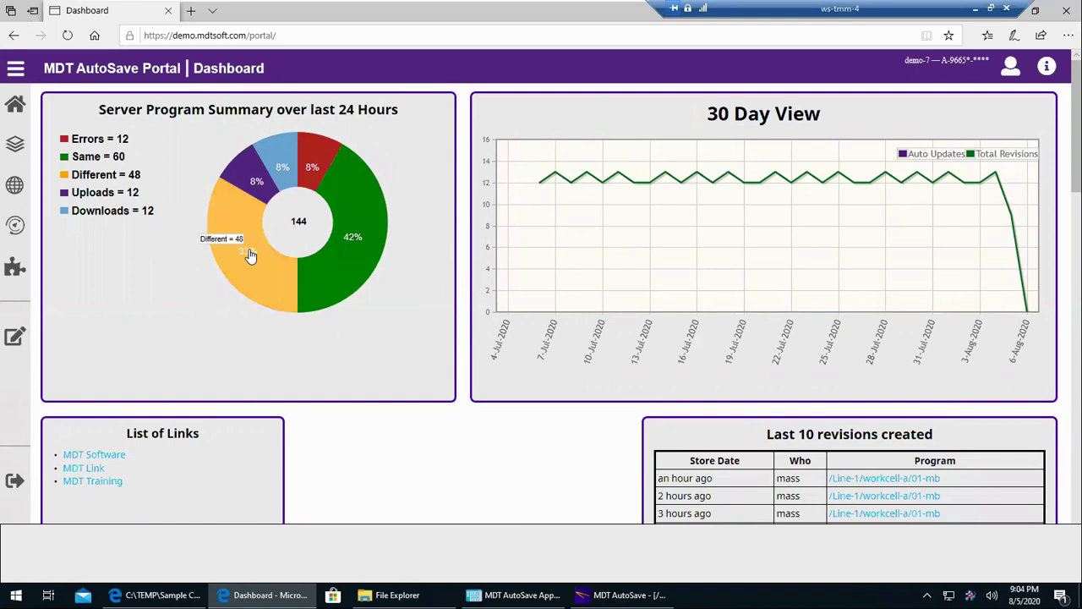
- Open the AutoSave Tasks - Differences list from the Different pie slice
{"action": "left_click", "coordinate": [250, 256]}
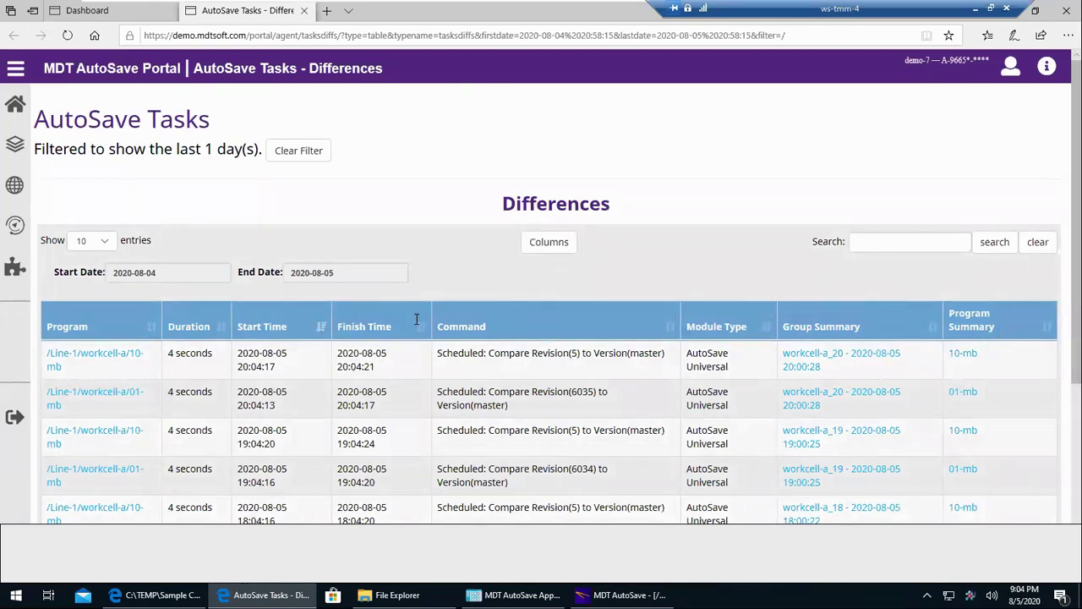
- Refresh the Dashboard tab to show 49 different of 145 programs and the Web Work Order panel
{"action": "left_click", "coordinate": [56, 11]}
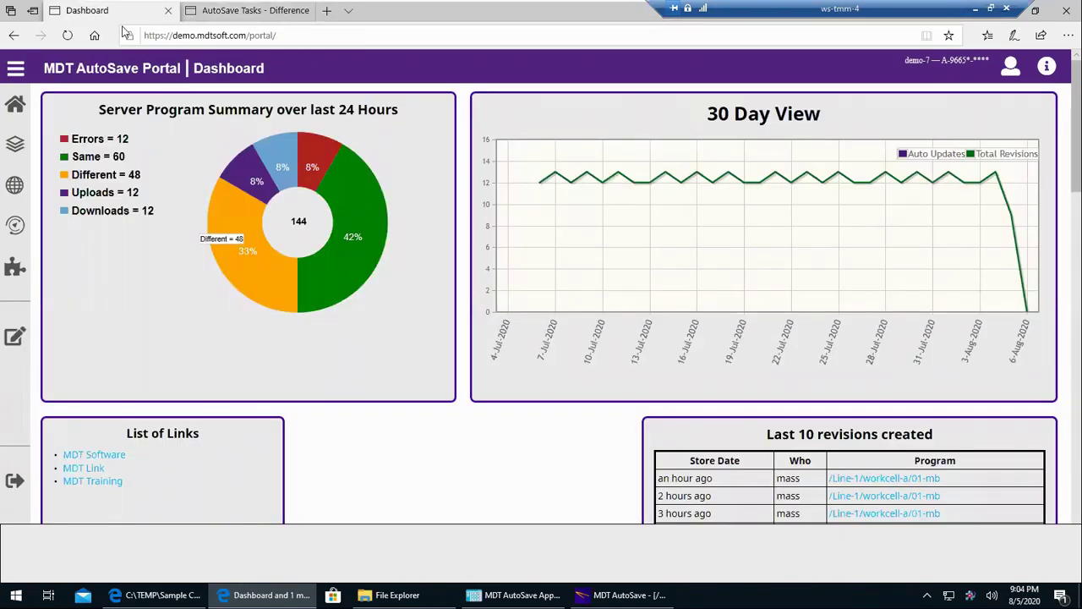
{"action": "left_click", "coordinate": [70, 36]}
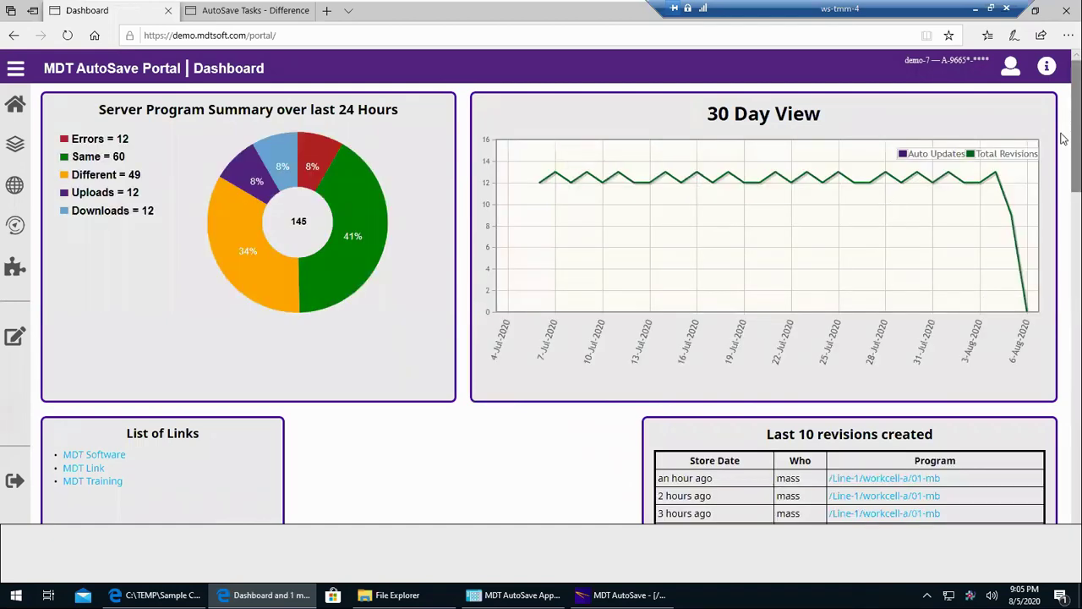
{"action": "scroll", "coordinate": [1064, 138], "scroll_direction": "down", "scroll_amount": 4}
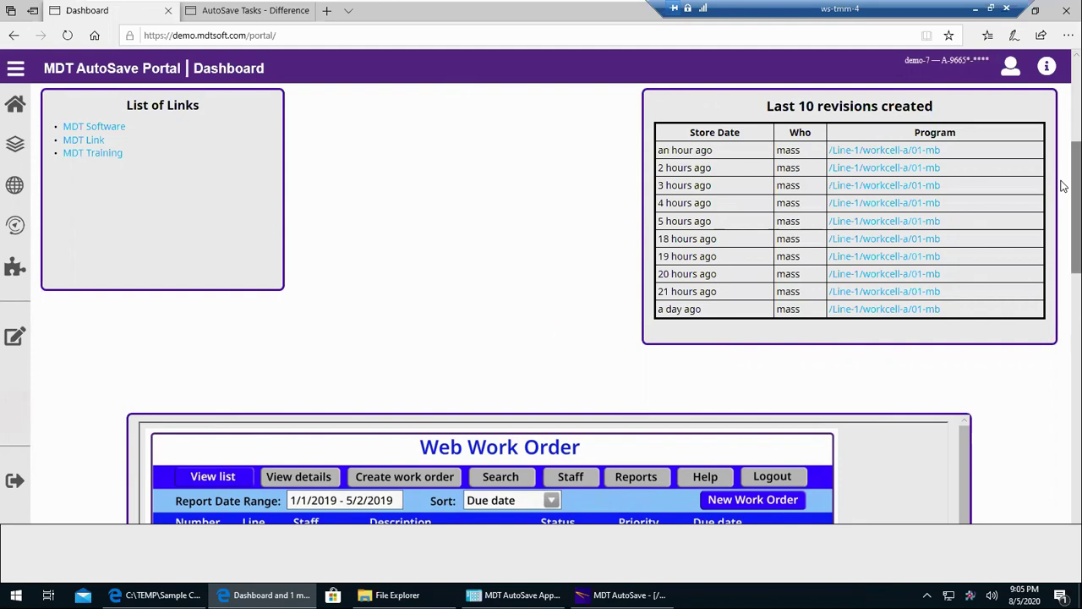
{"action": "scroll", "coordinate": [1064, 236], "scroll_direction": "down", "scroll_amount": 3}
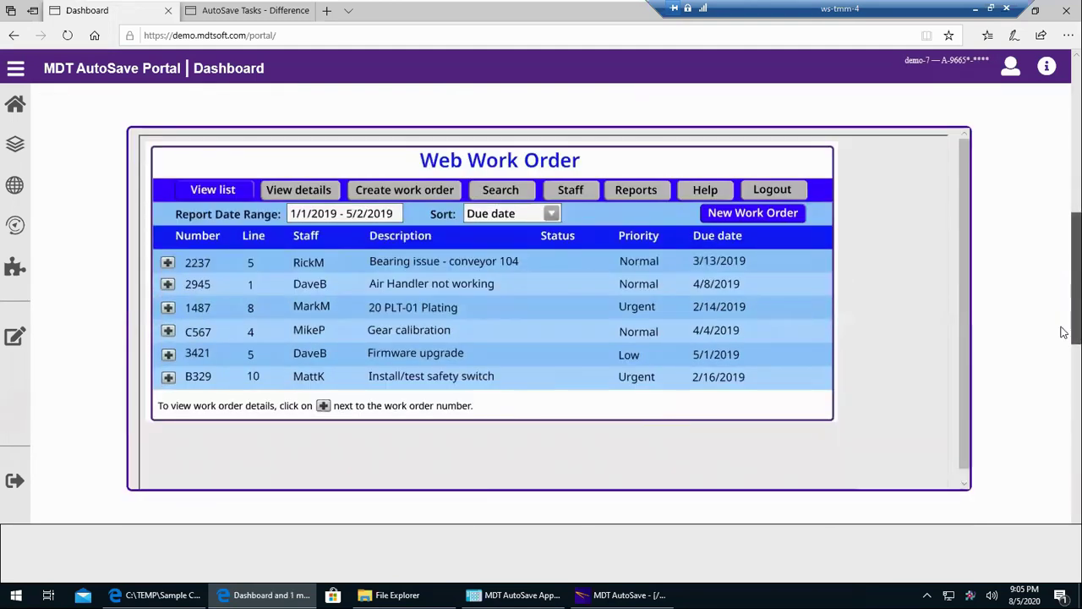
{"action": "scroll", "coordinate": [1064, 333], "scroll_direction": "down", "scroll_amount": 6}
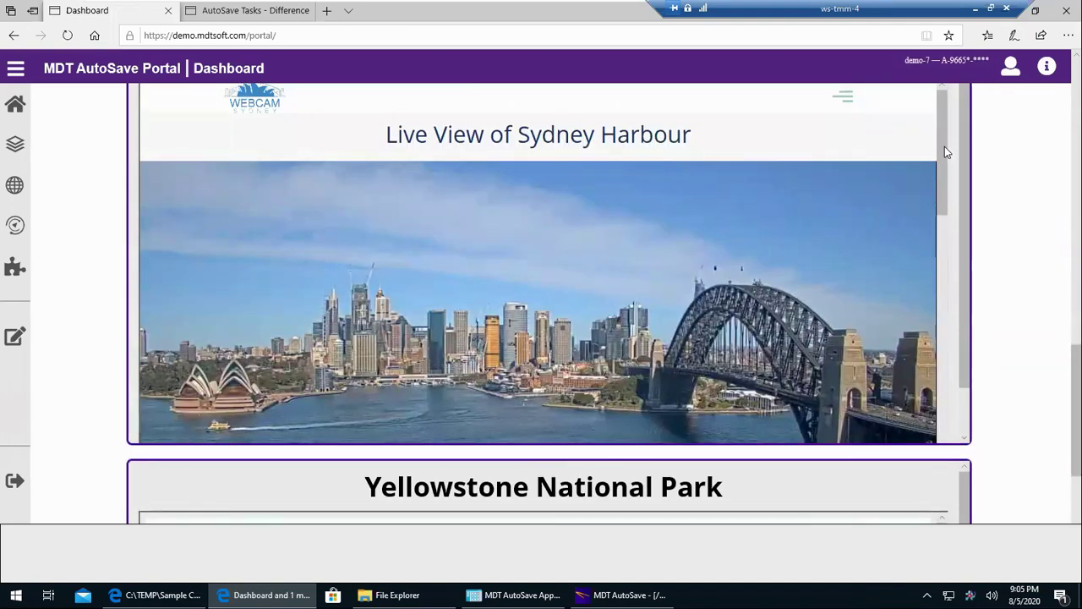
{"action": "scroll", "coordinate": [947, 177], "scroll_direction": "down", "scroll_amount": 1}
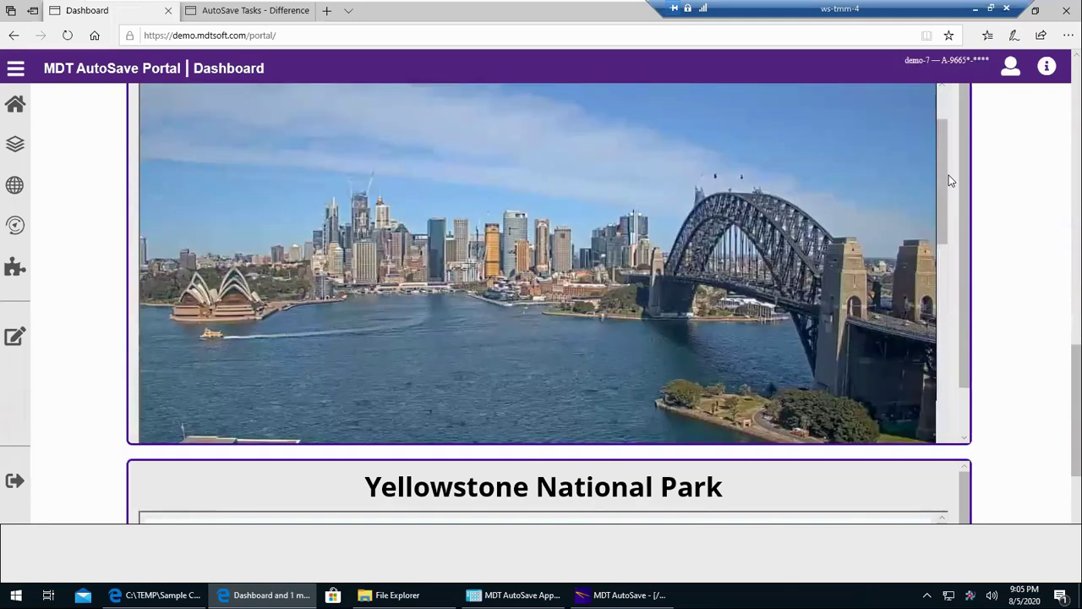
{"action": "scroll", "coordinate": [954, 155], "scroll_direction": "up", "scroll_amount": 1}
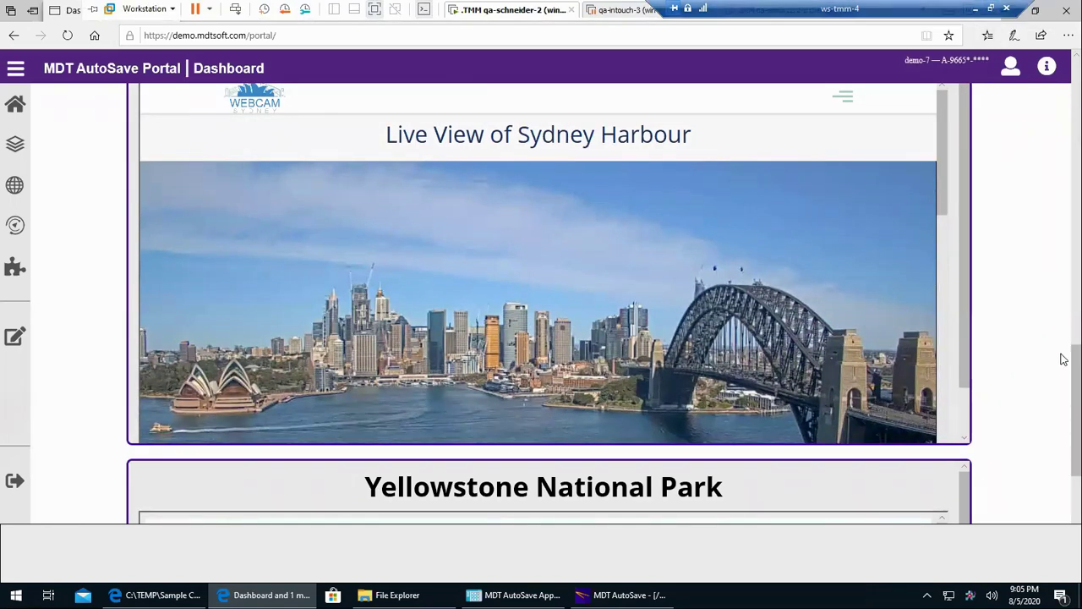
{"action": "scroll", "coordinate": [1062, 296], "scroll_direction": "up", "scroll_amount": 9}
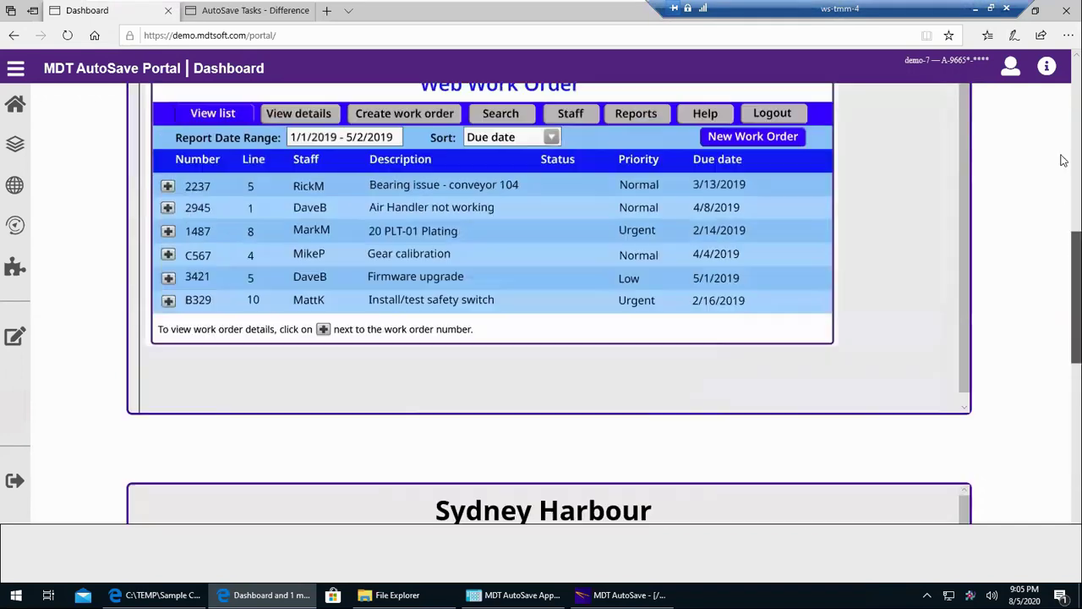